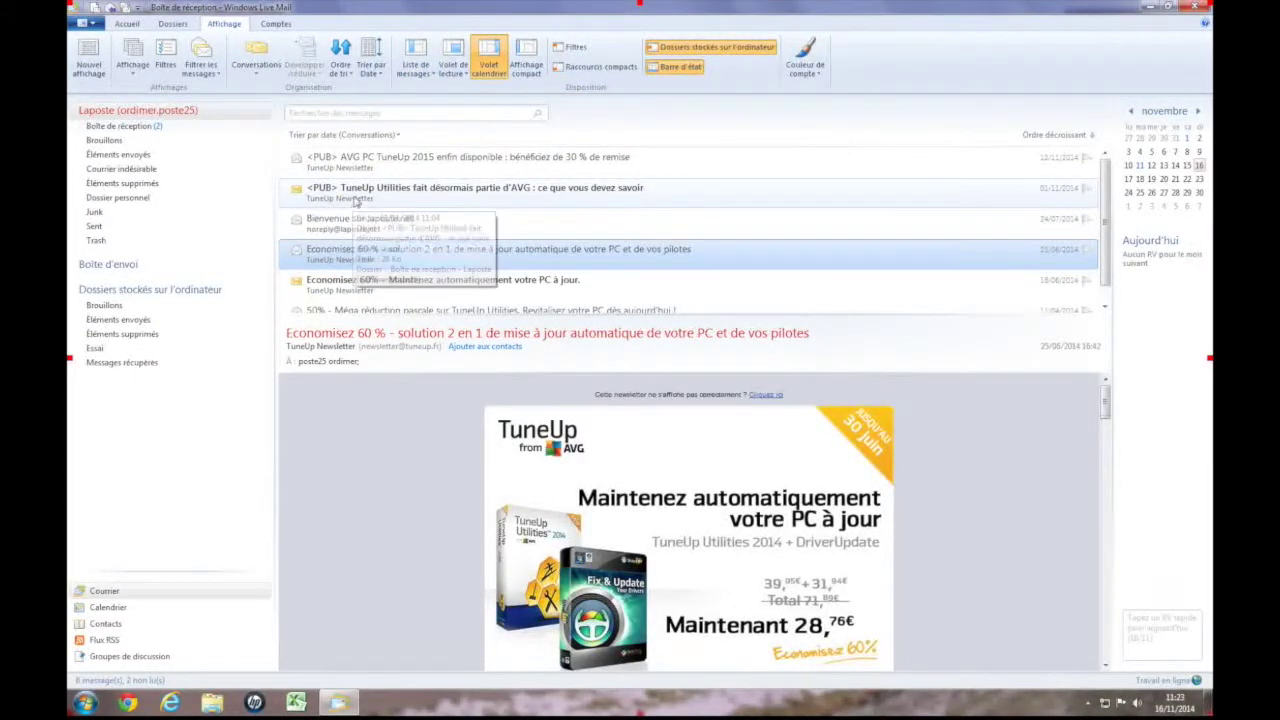
Step: Switch the inbox message list to the one-line layout with sender, subject and date columns
left_click(415, 62)
left_click(428, 119)
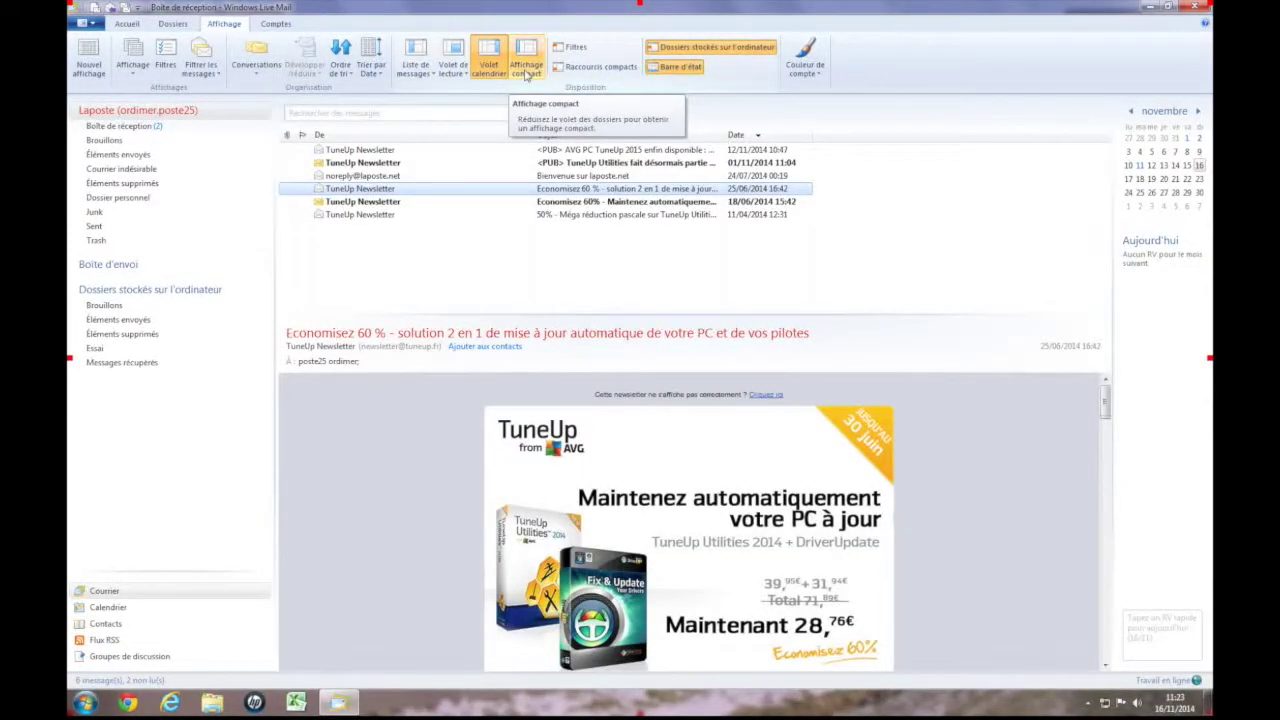
Step: Try the compact view, shorten the message list to just below its last message, and restore the full folder pane
left_click(525, 68)
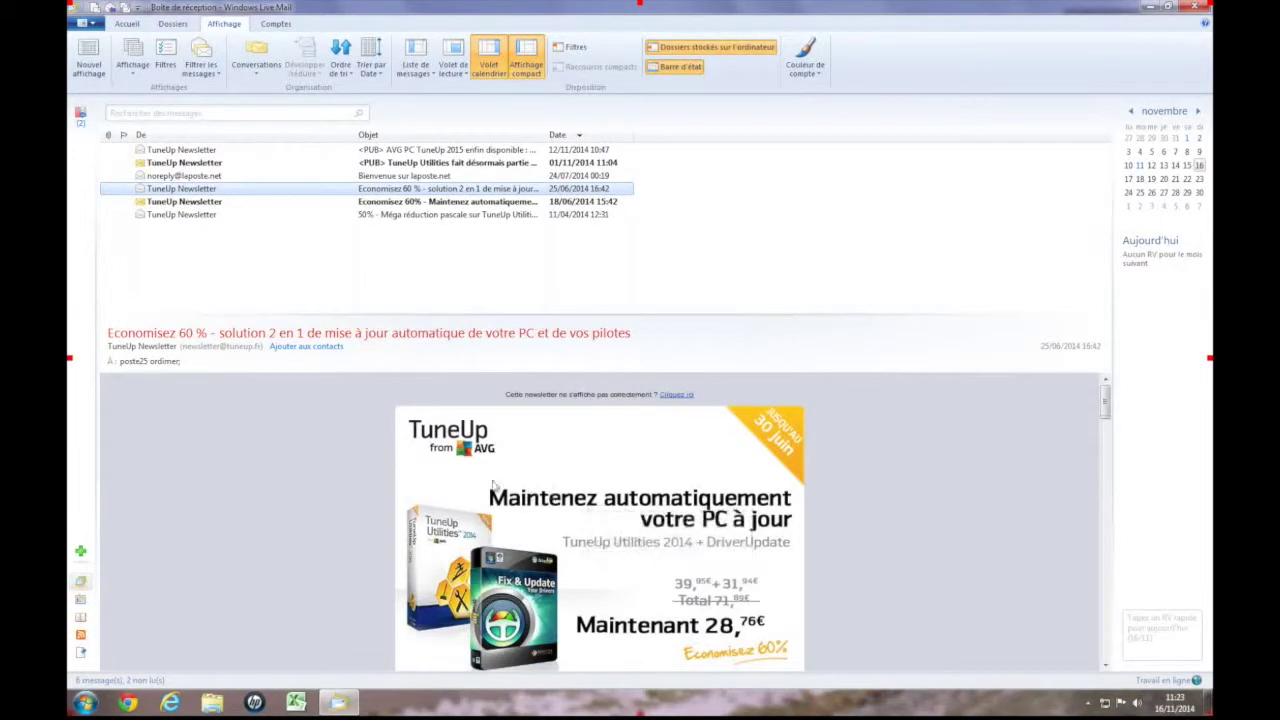
left_click_drag(404, 320, 404, 238)
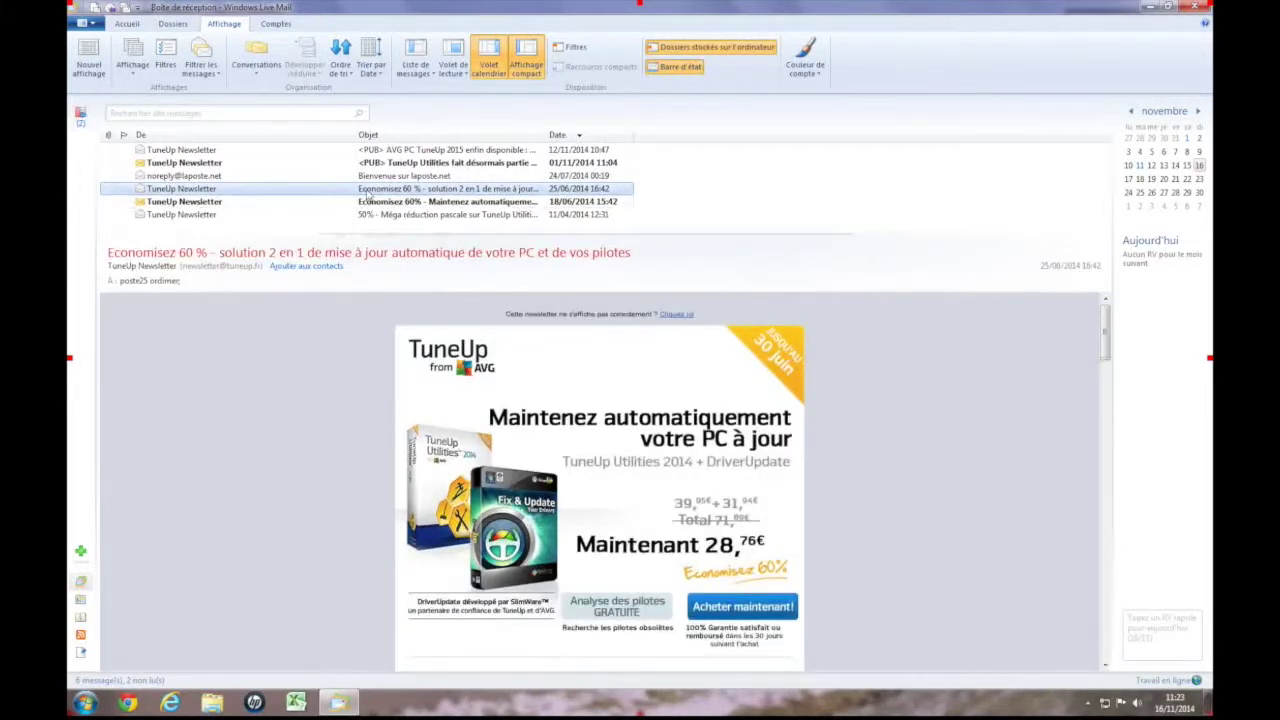
left_click(526, 62)
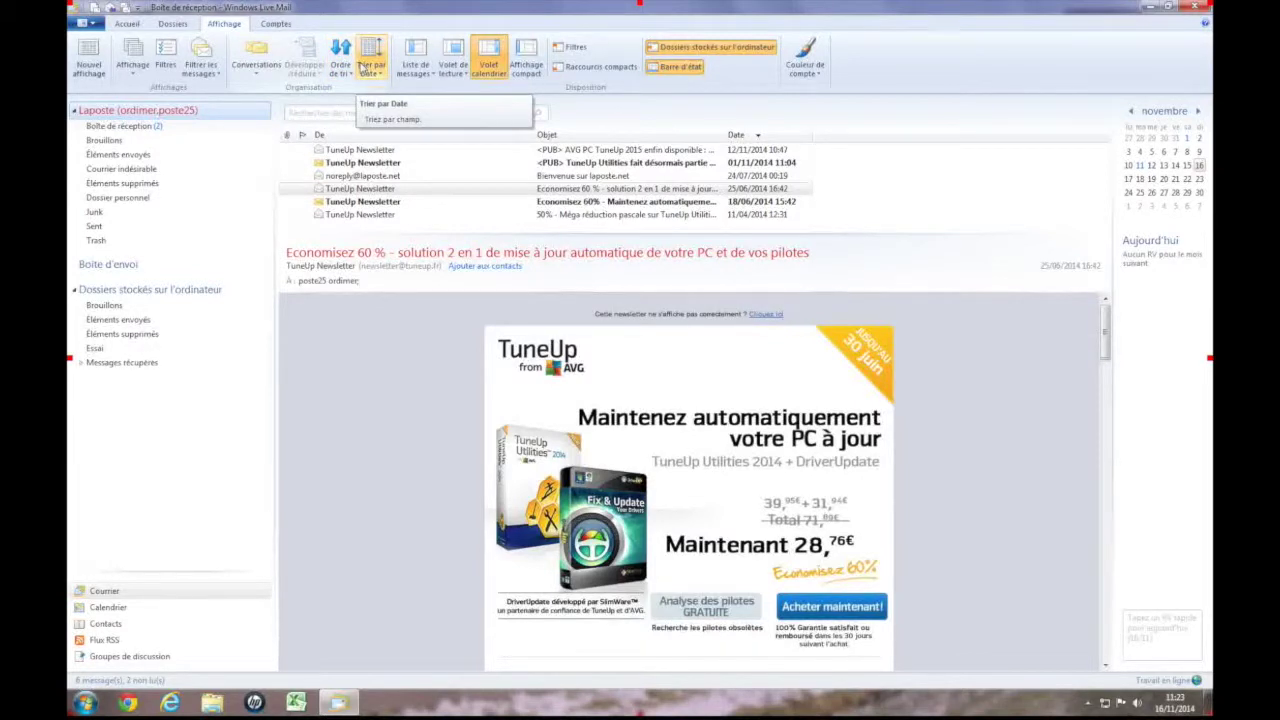
Step: Sort the inbox messages by date from oldest to newest, and return to newest first
left_click(758, 136)
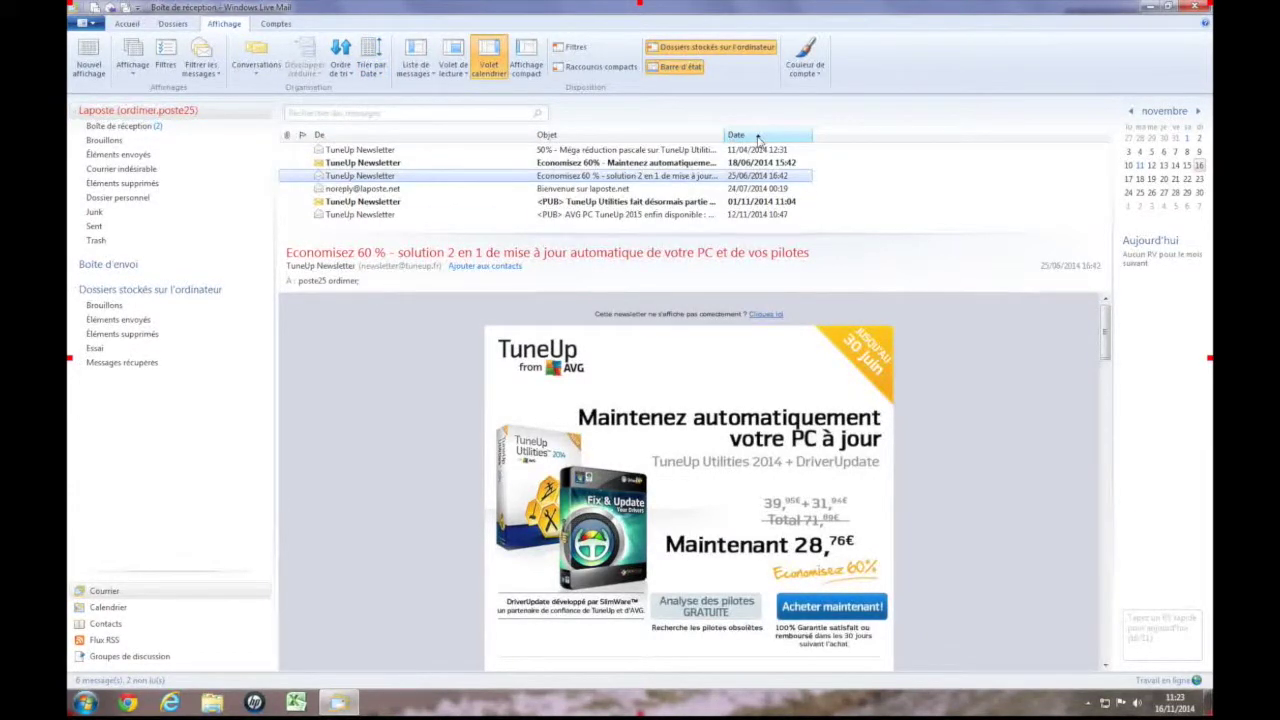
left_click(758, 137)
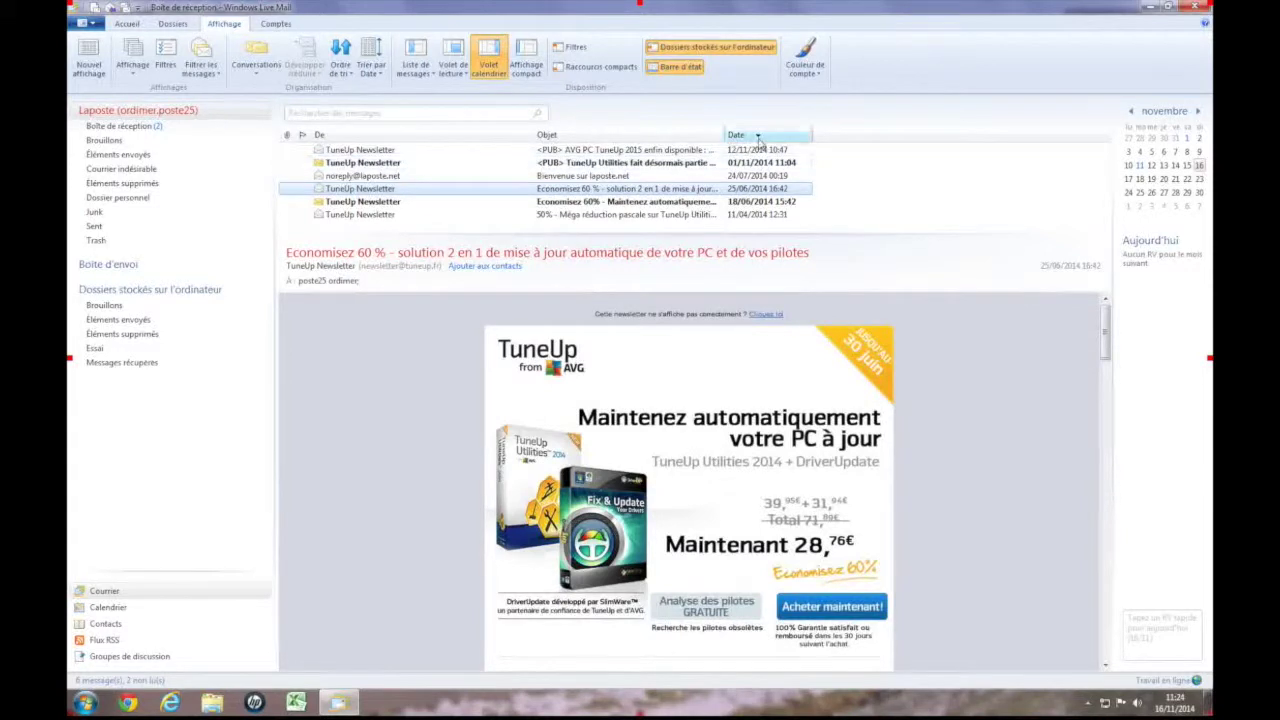
left_click(758, 135)
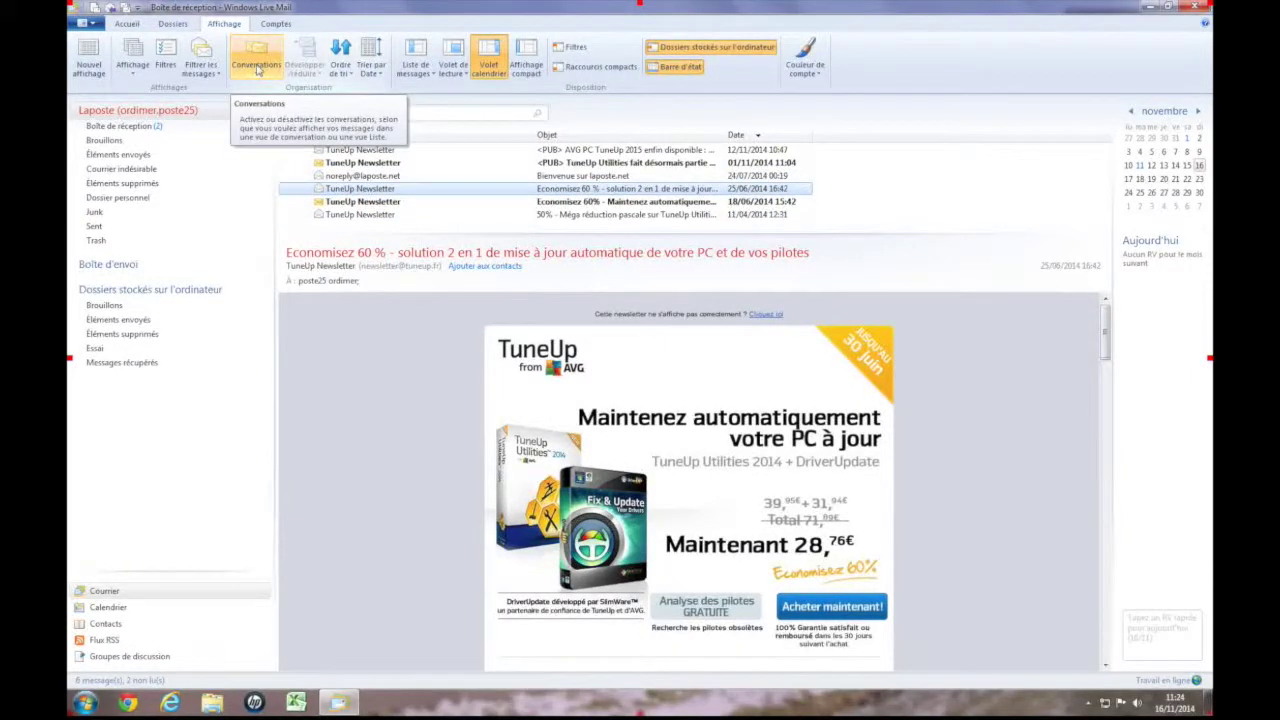
Step: Examine the conversation options, the message filter choices and the filter selection dialog, leaving them all unchanged
left_click(255, 60)
left_click(259, 63)
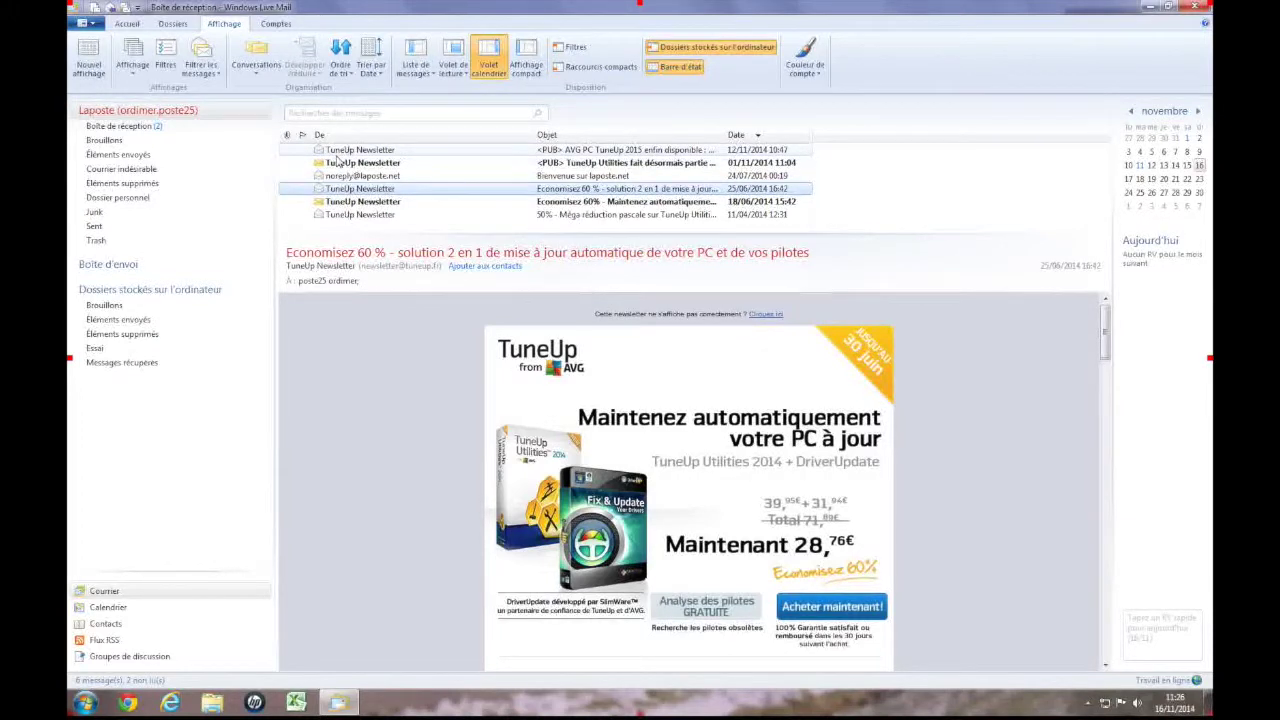
left_click(217, 64)
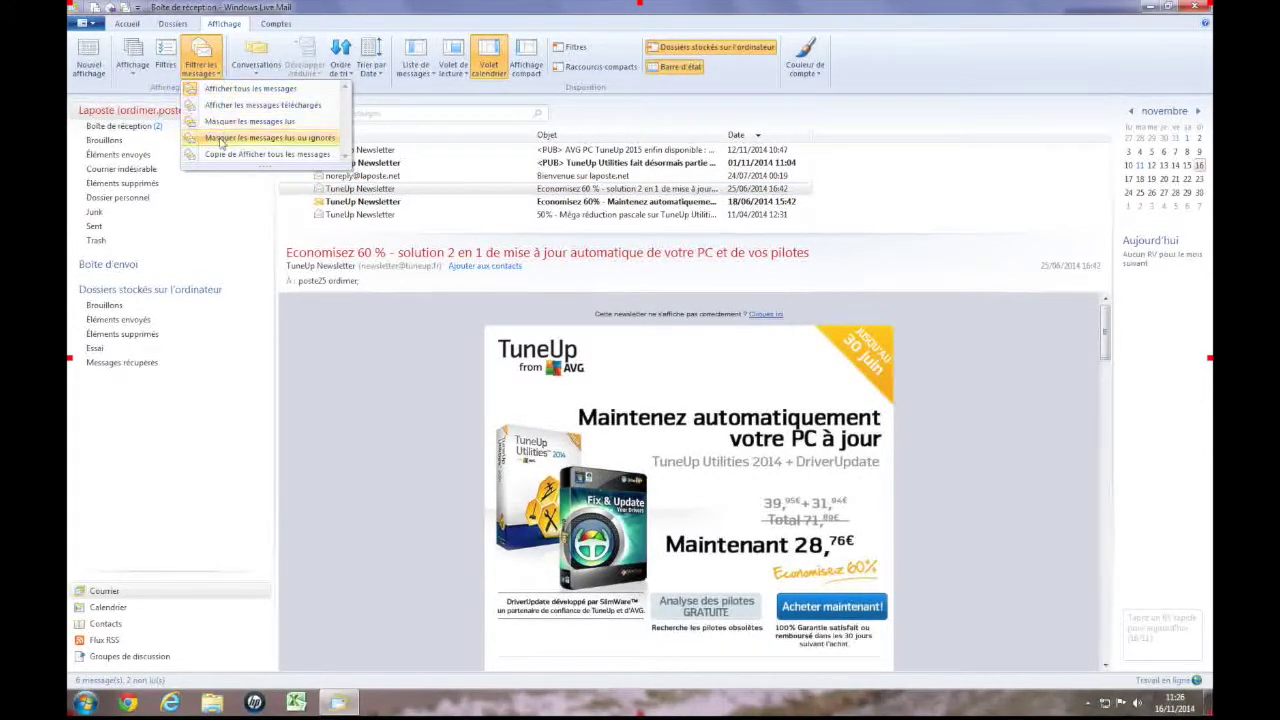
left_click(221, 152)
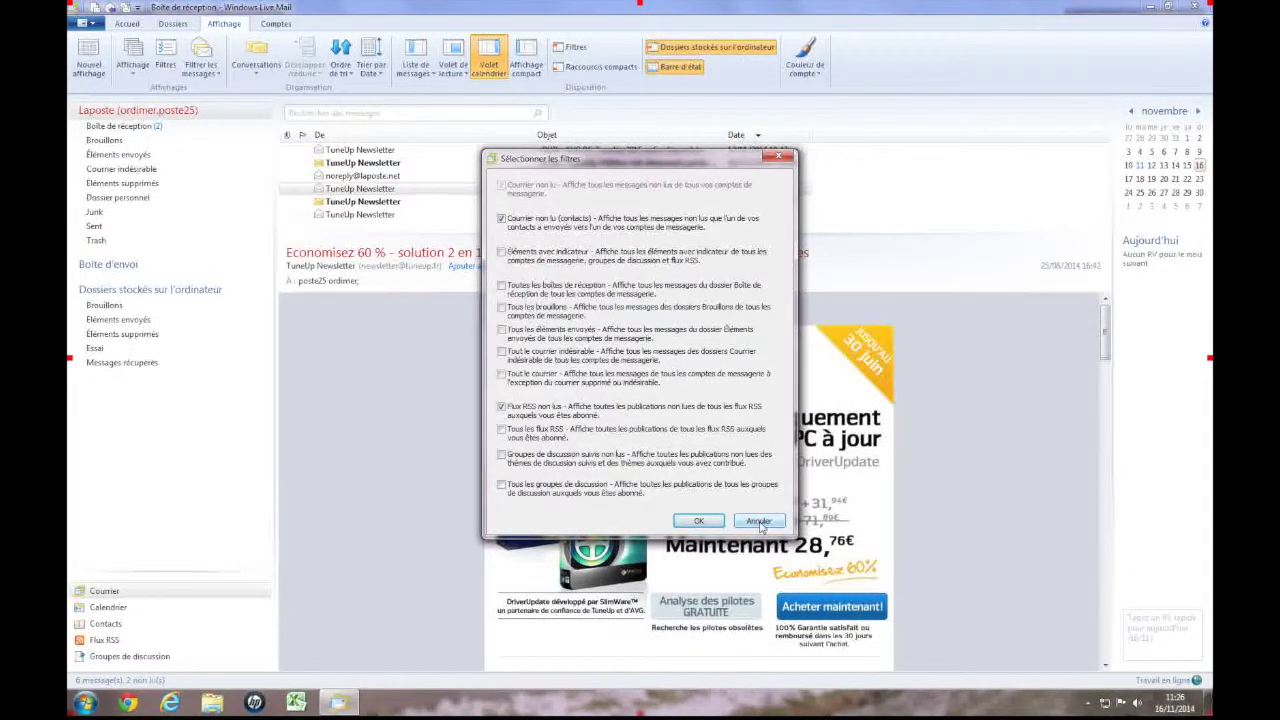
left_click(758, 522)
Step: Hide the Indicateur column from the inbox message list
left_click(131, 68)
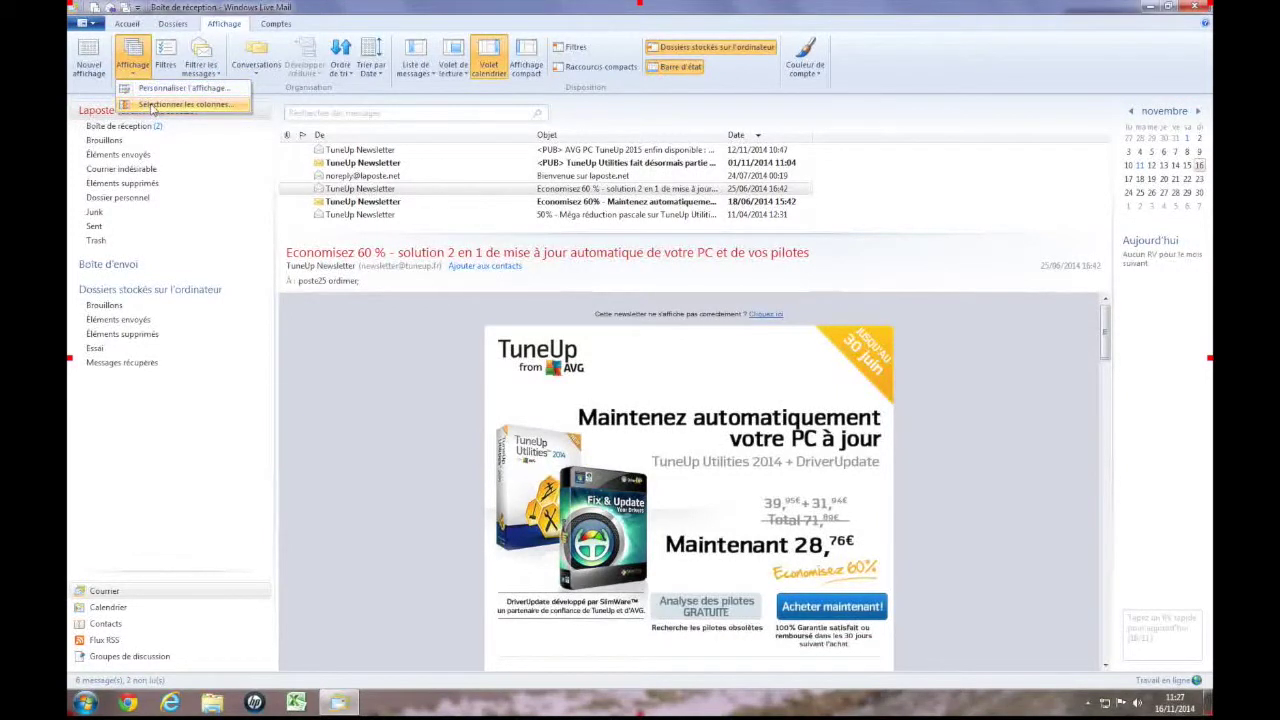
left_click(152, 105)
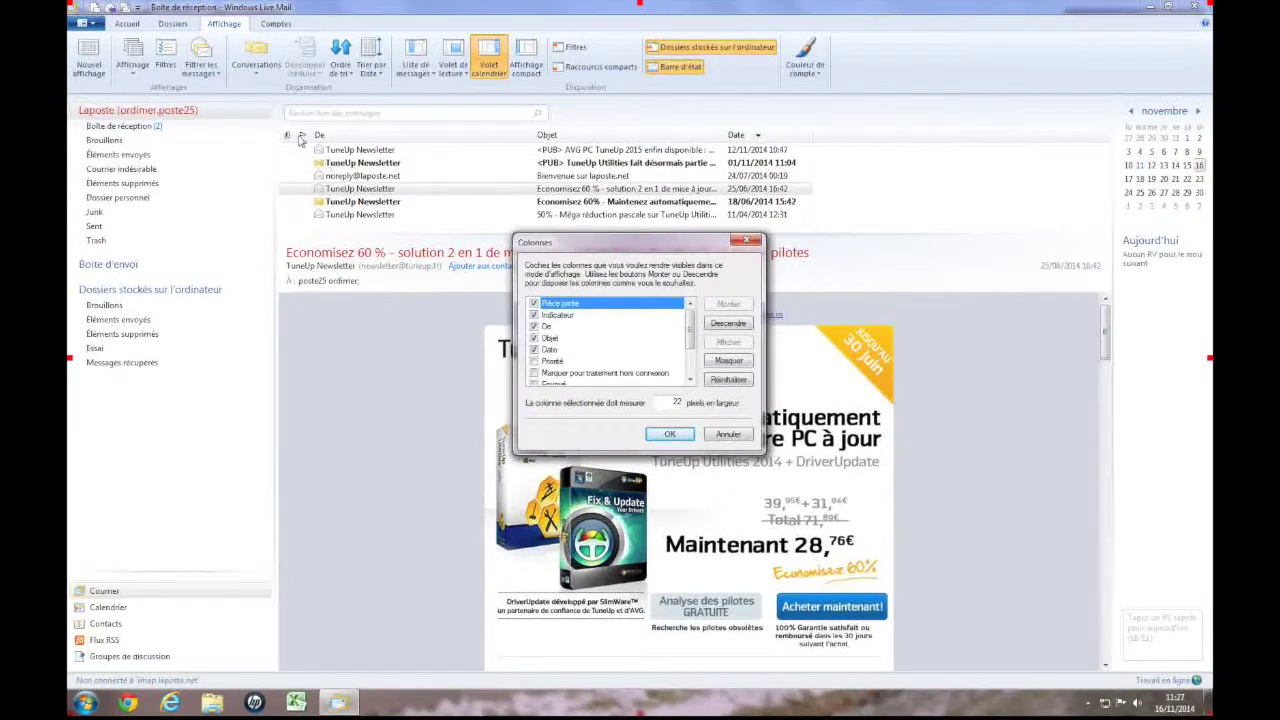
left_click(534, 315)
left_click(556, 315)
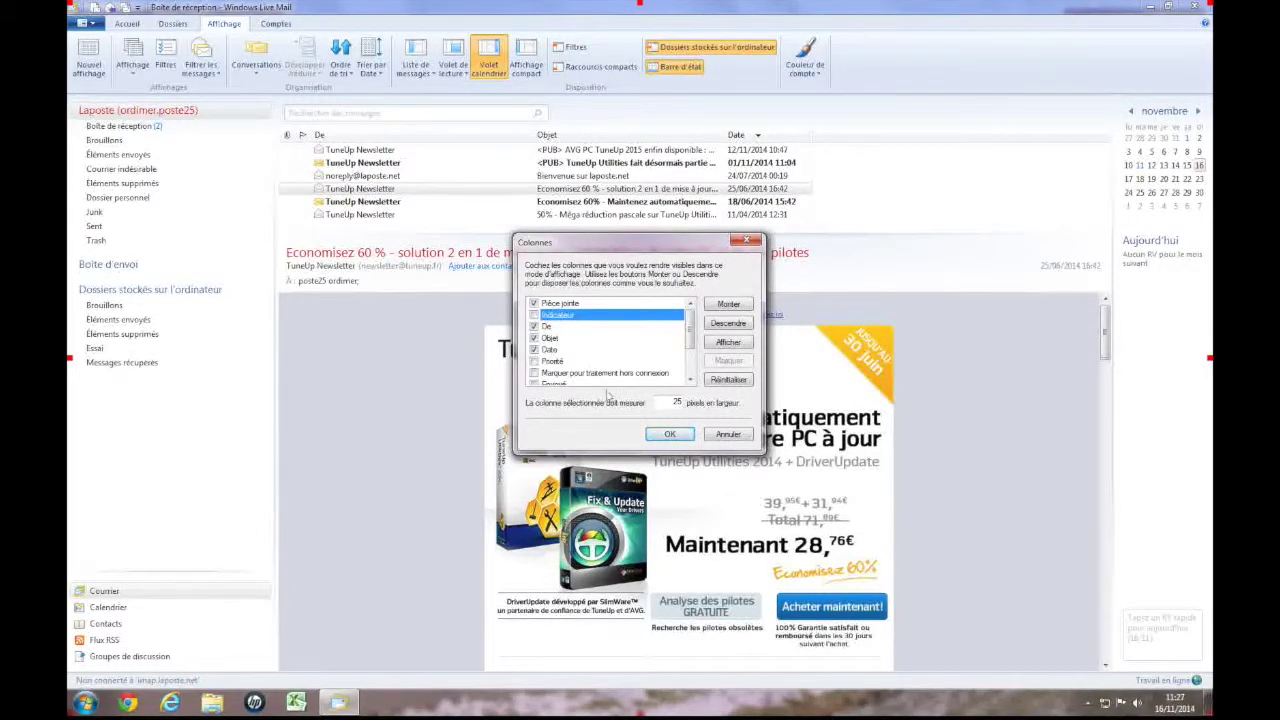
left_click(669, 433)
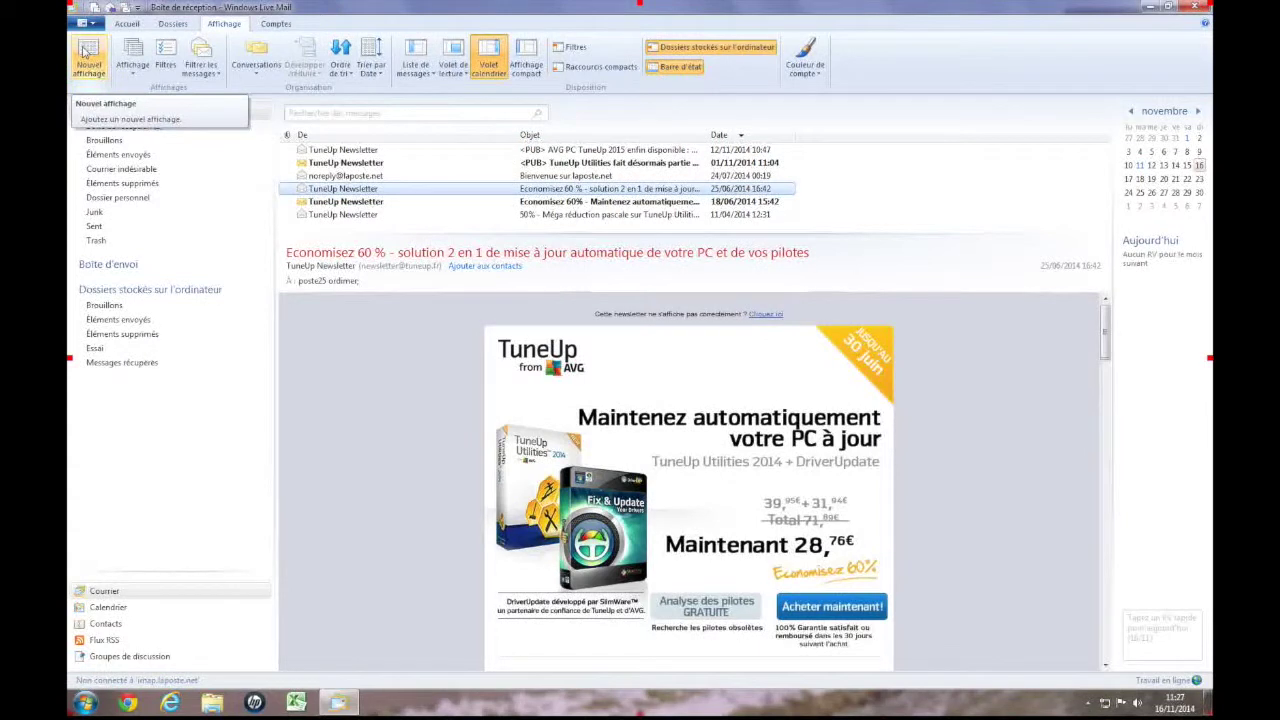
Step: Start a new mail rule with the condition that the Objet line contains specific words, and discard it
left_click(171, 23)
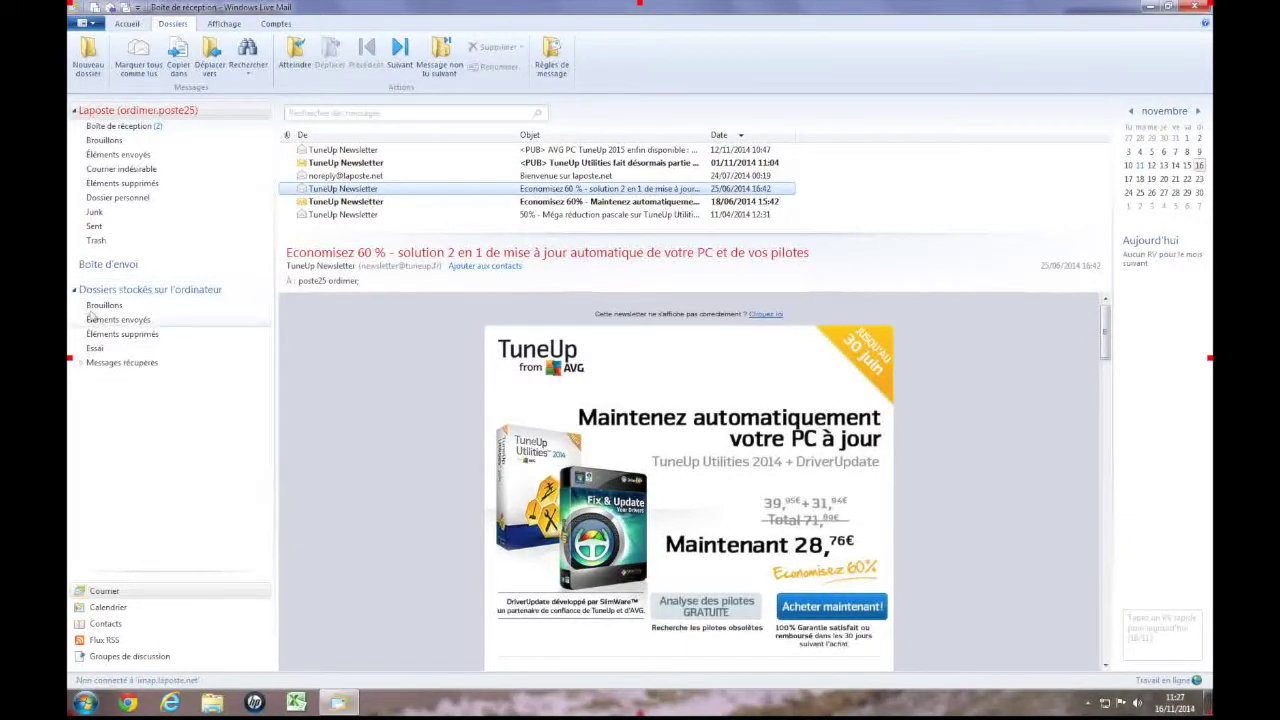
left_click(564, 57)
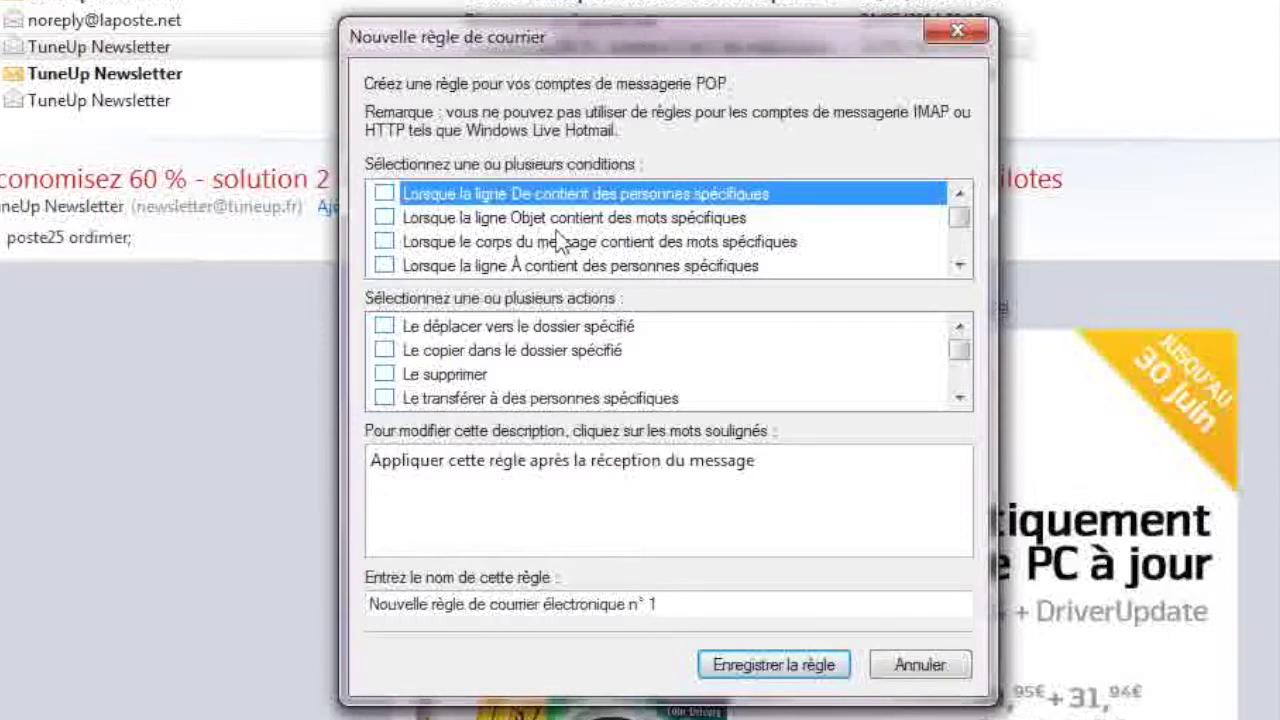
left_click(410, 219)
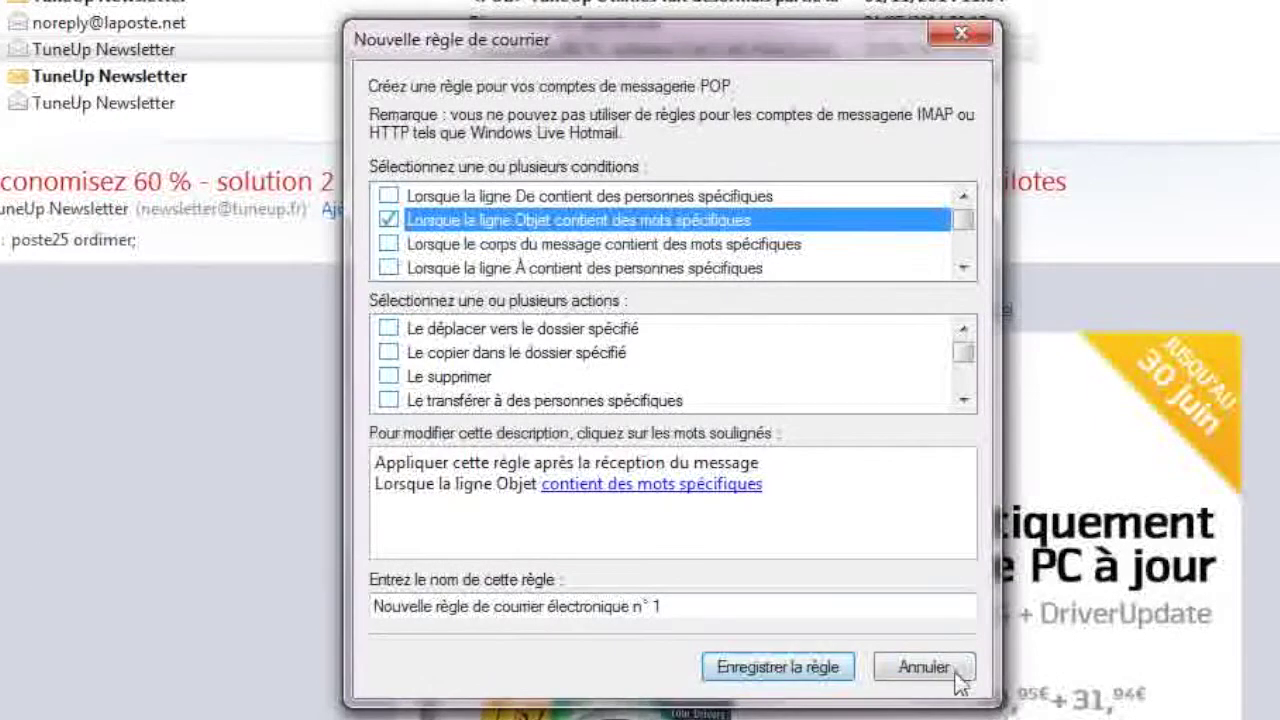
left_click(923, 667)
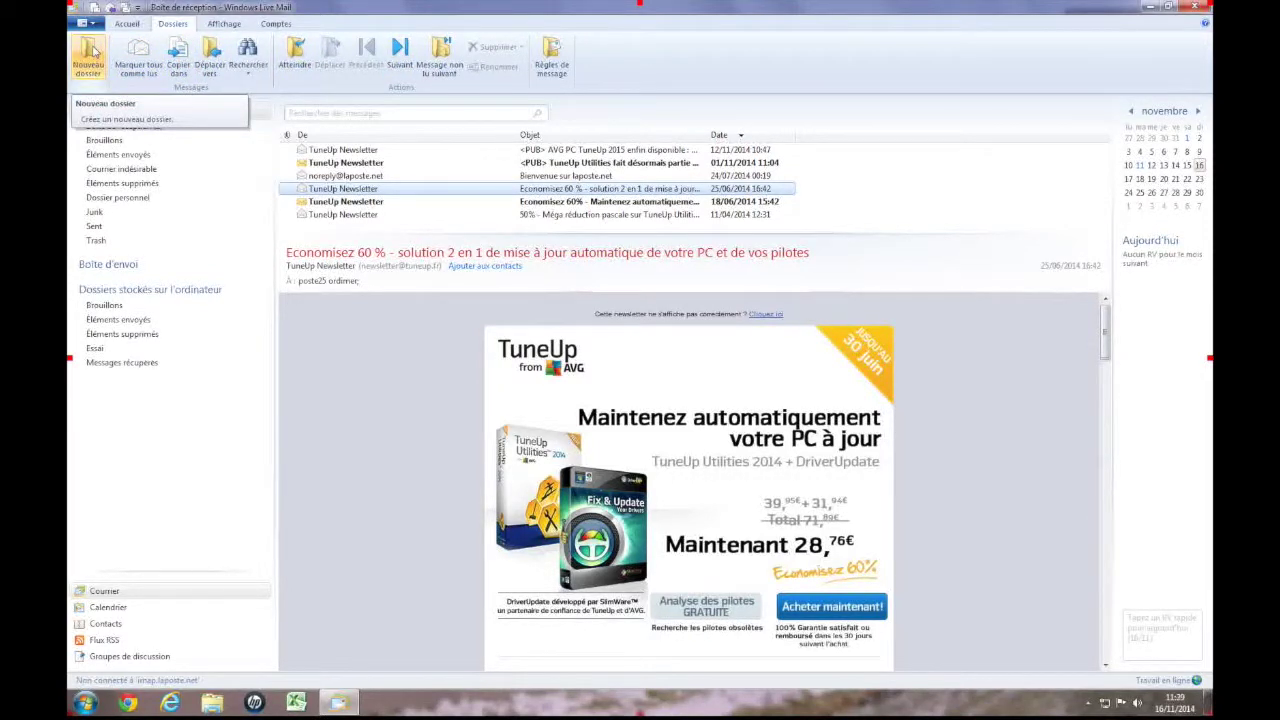
Step: Create a folder named Modélisme inside Dossiers stockés sur l'ordinateur
left_click(113, 290)
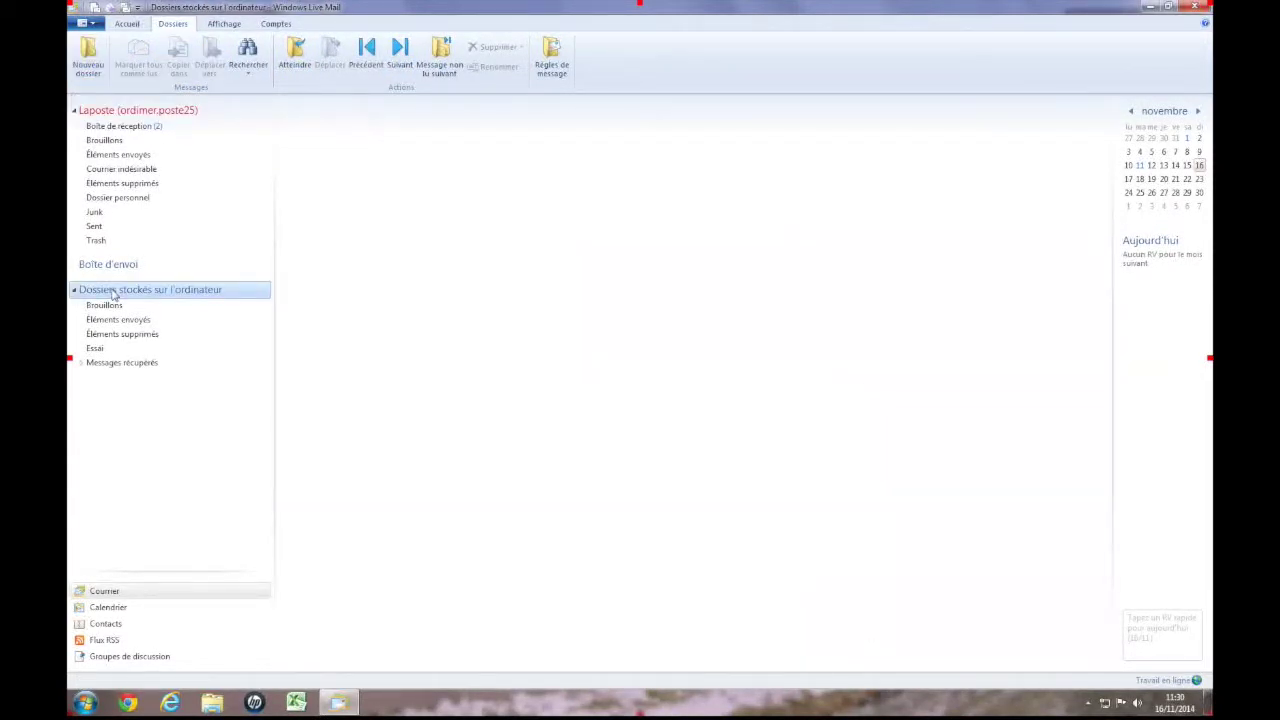
left_click(89, 72)
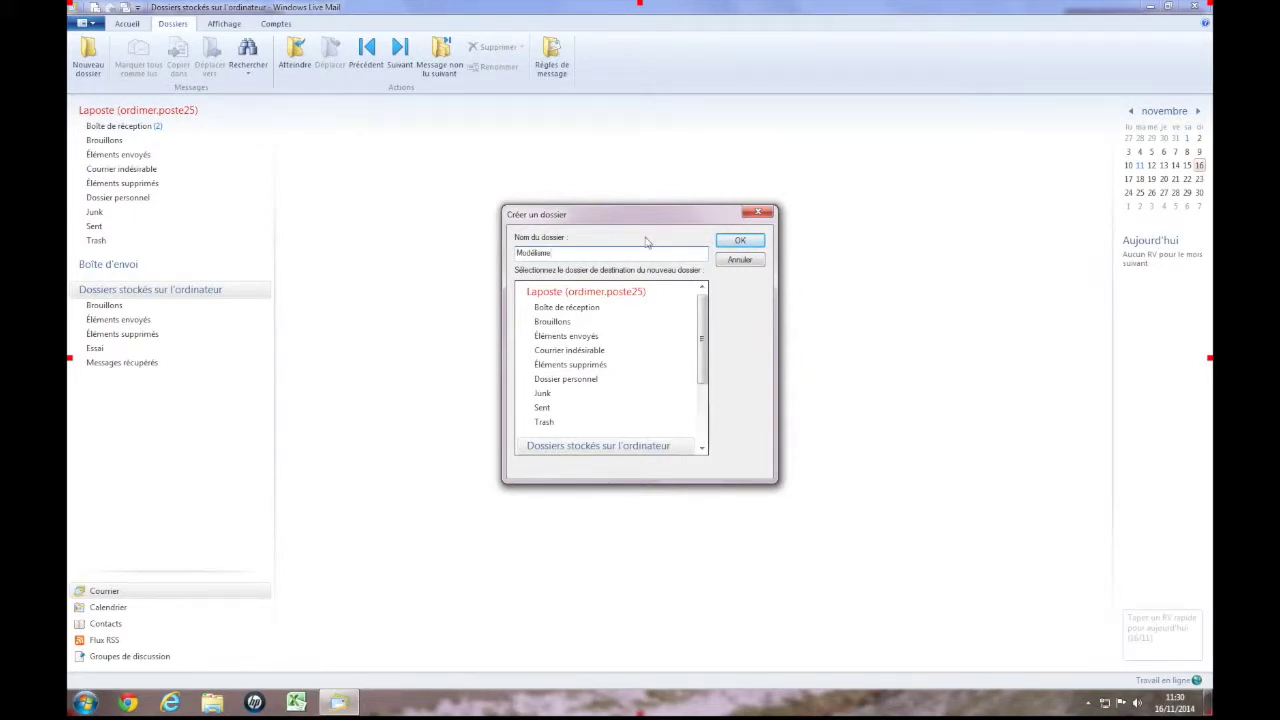
left_click(737, 244)
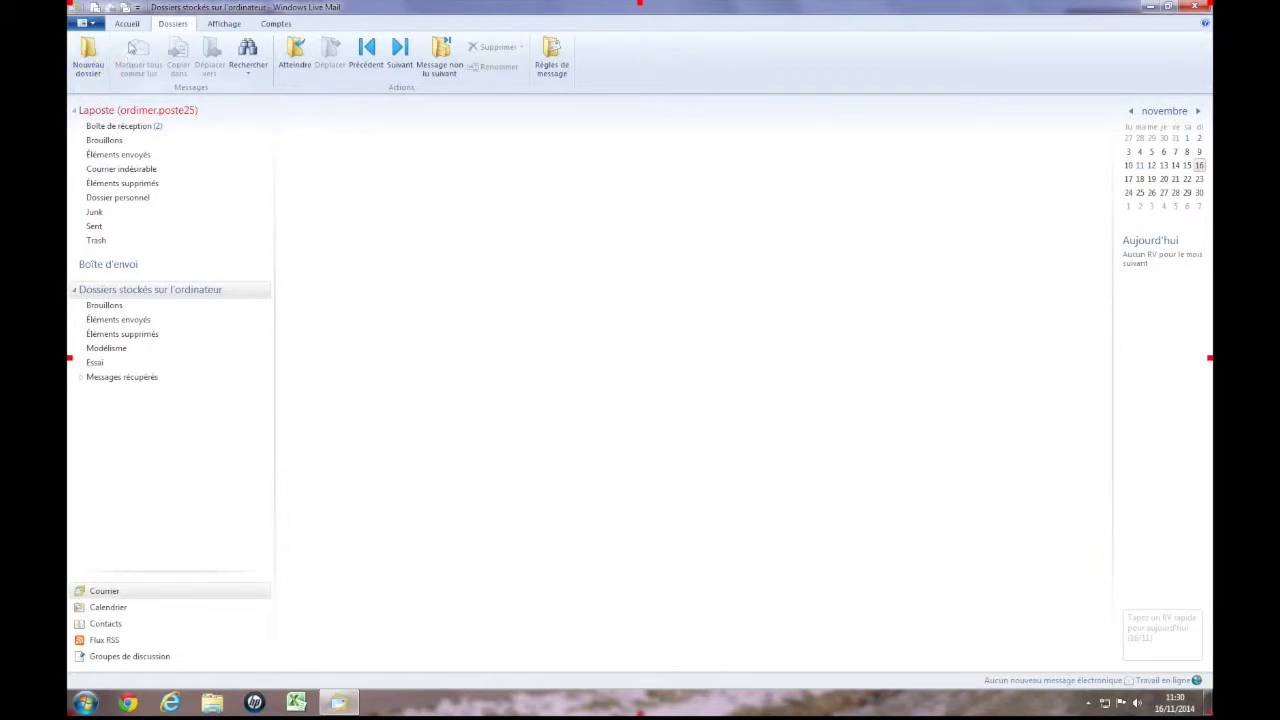
Step: Examine the Envoyer/Recevoir command and the kinds of new items offered under Éléments
left_click(128, 24)
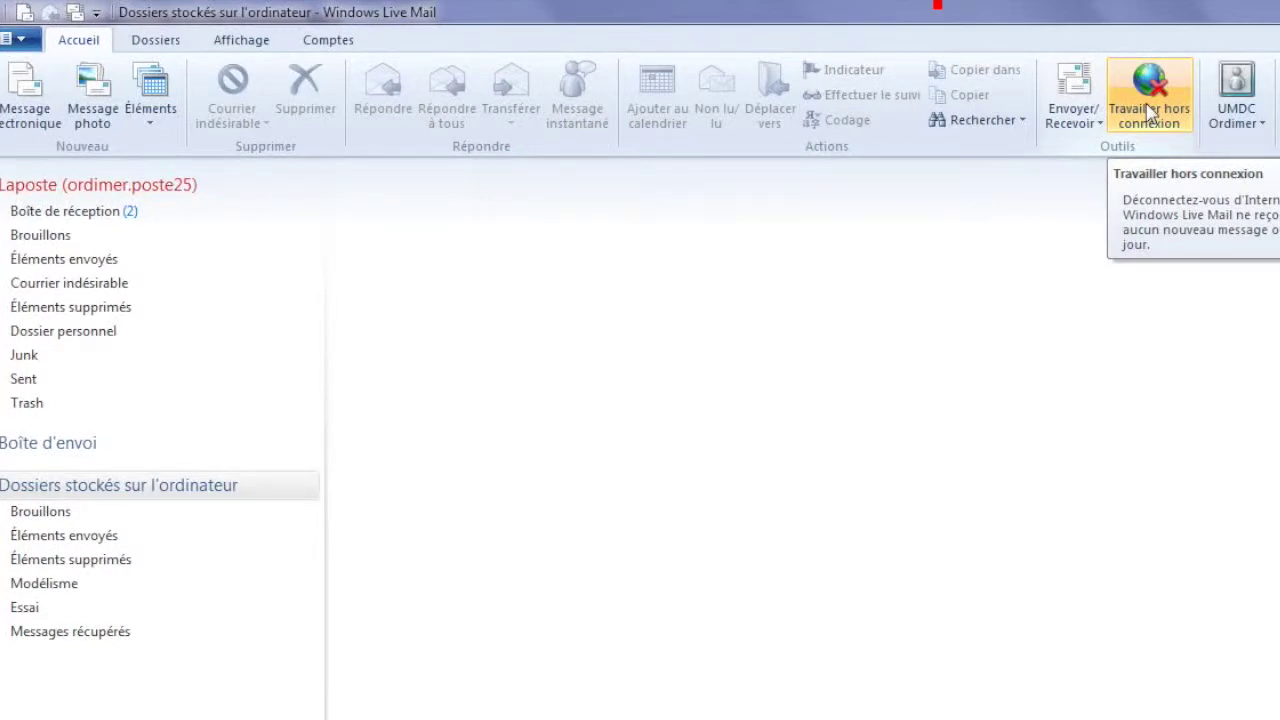
left_click(1080, 98)
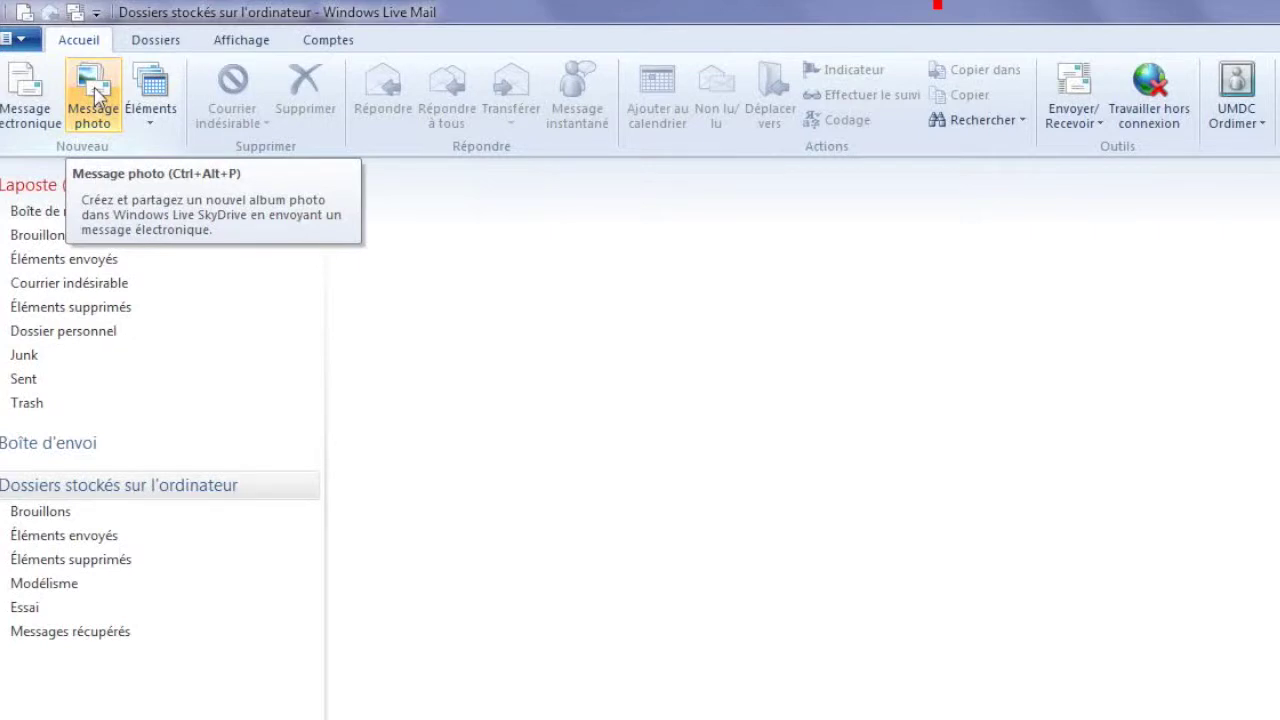
left_click(152, 108)
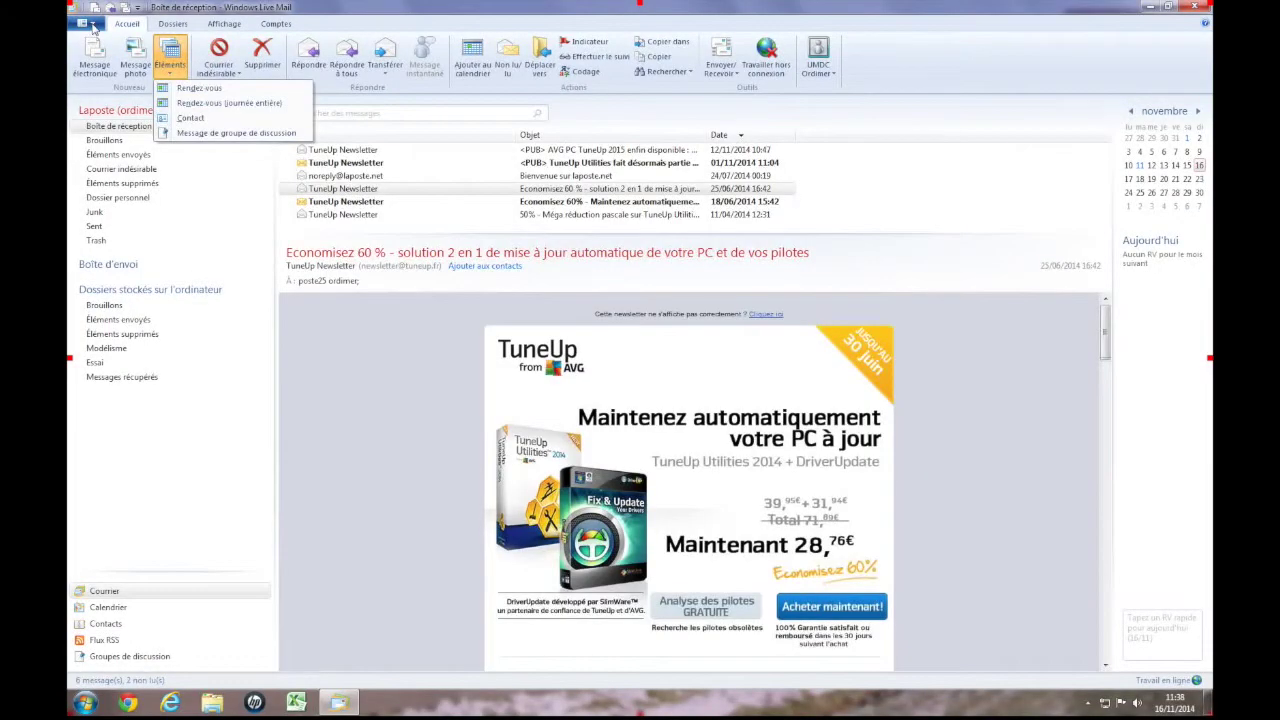
Step: Examine the application-level Nouveau and Enregistrer commands
left_click(92, 25)
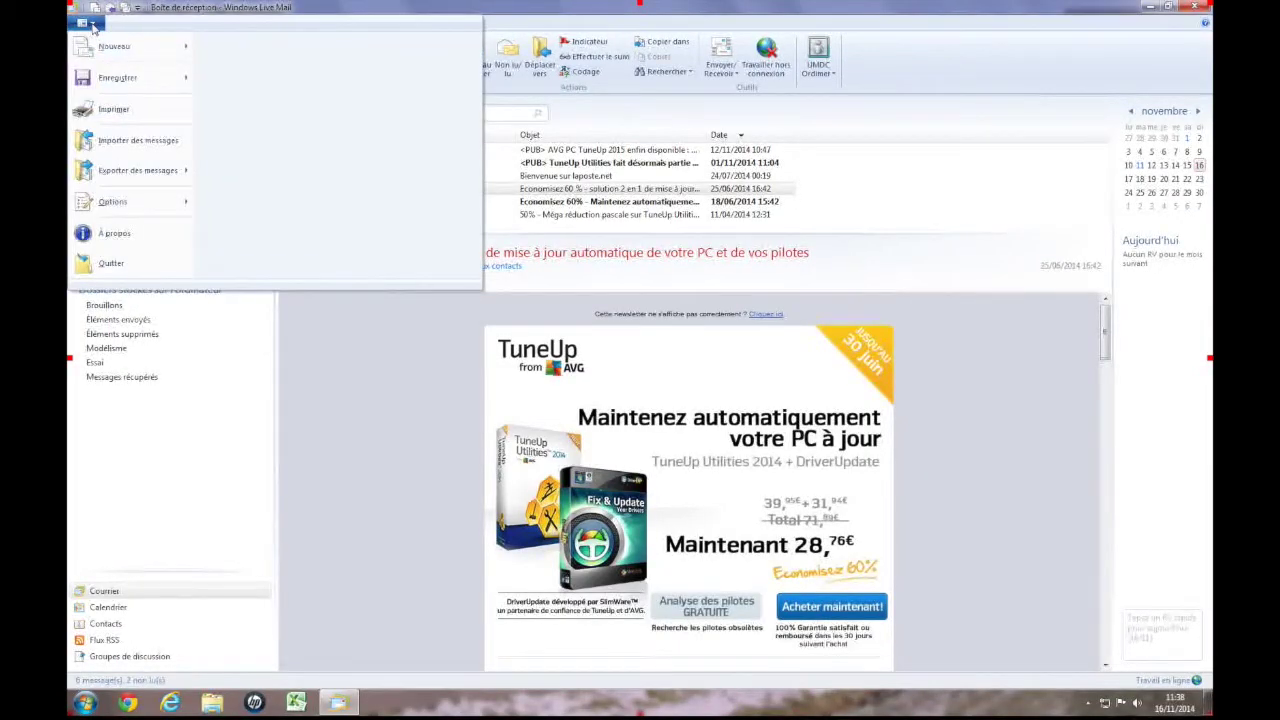
mouse_move(103, 50)
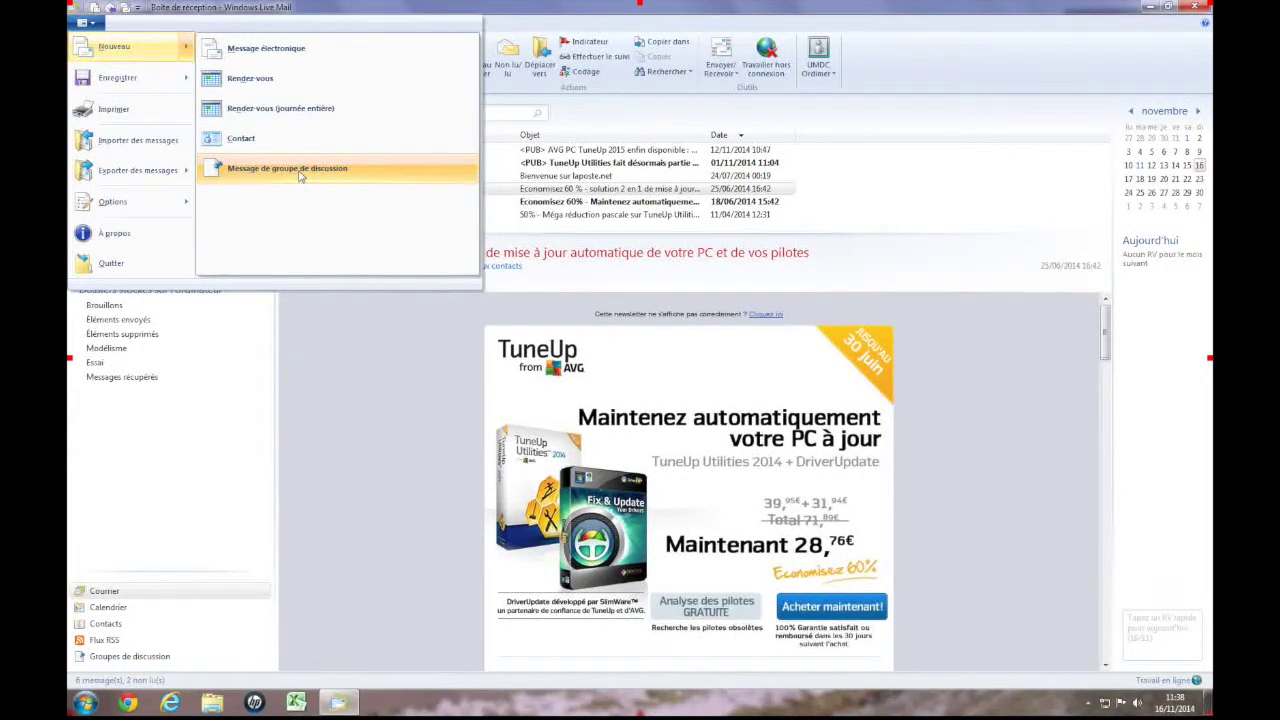
mouse_move(121, 82)
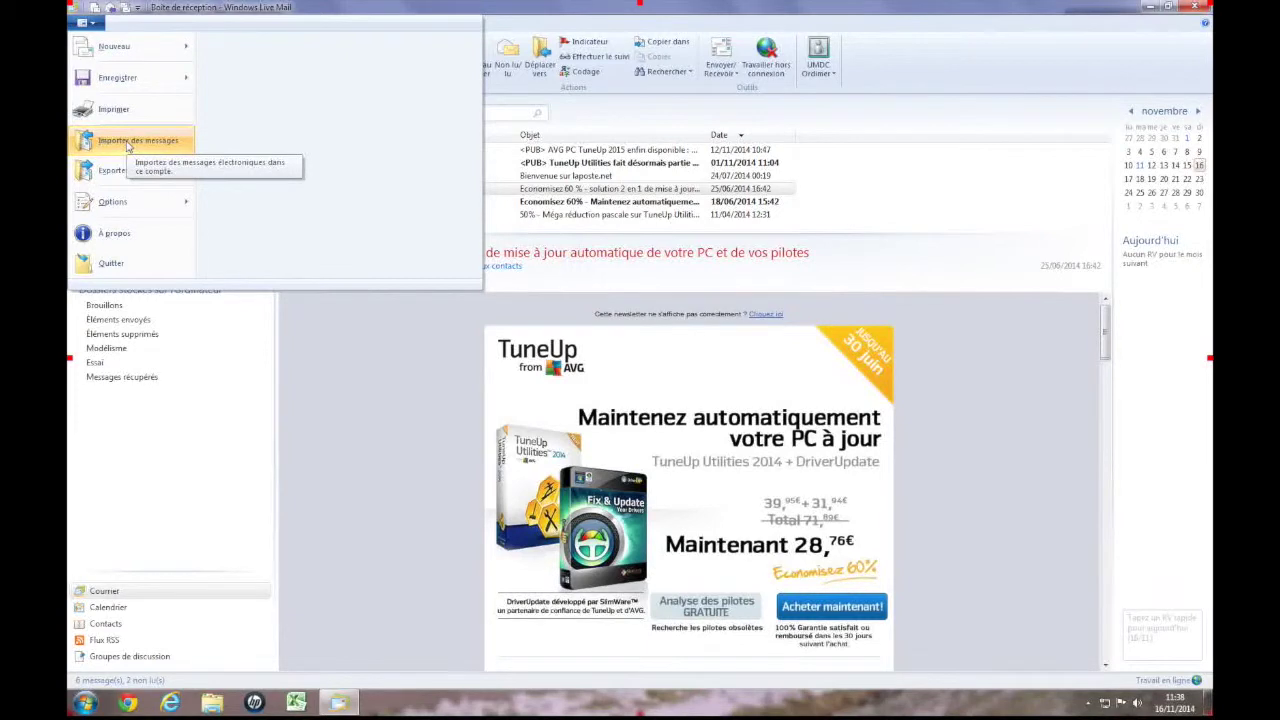
Step: View the source programs offered by the message import wizard, and cancel the import
left_click(130, 141)
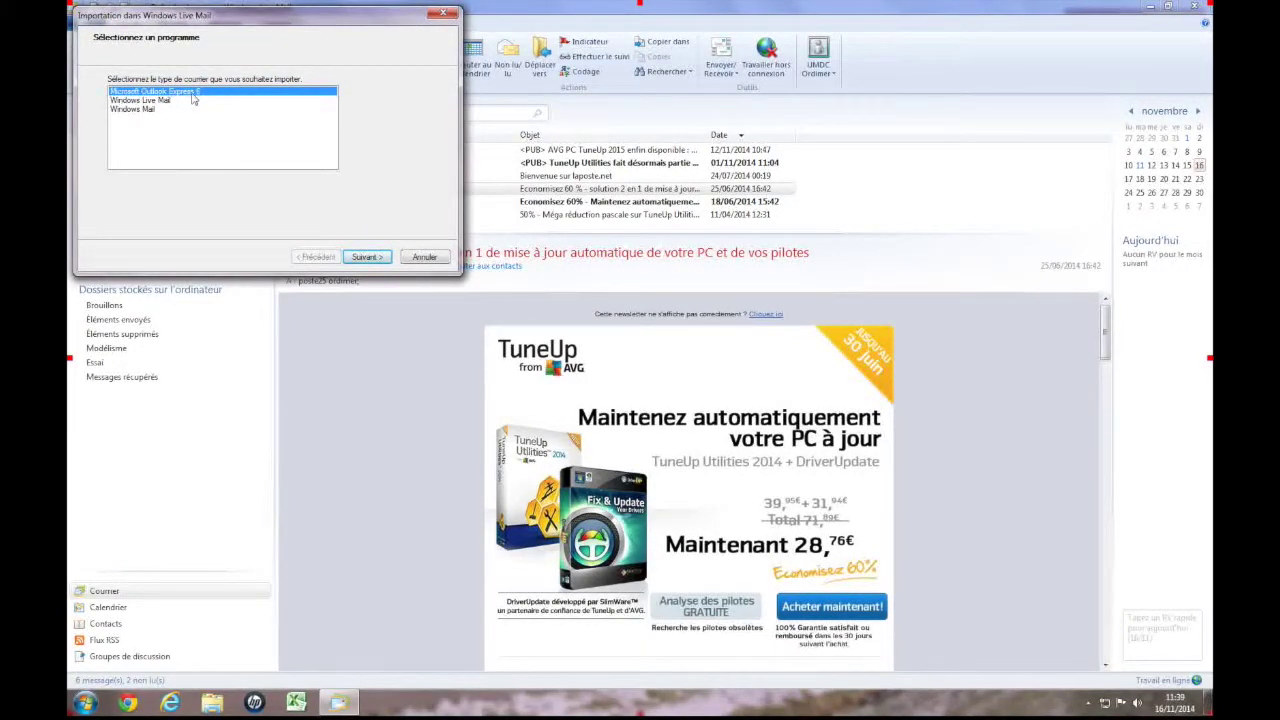
left_click(428, 259)
left_click(665, 406)
Step: Examine the message export choices and the general Courrier options, closing the options without changes
mouse_move(118, 176)
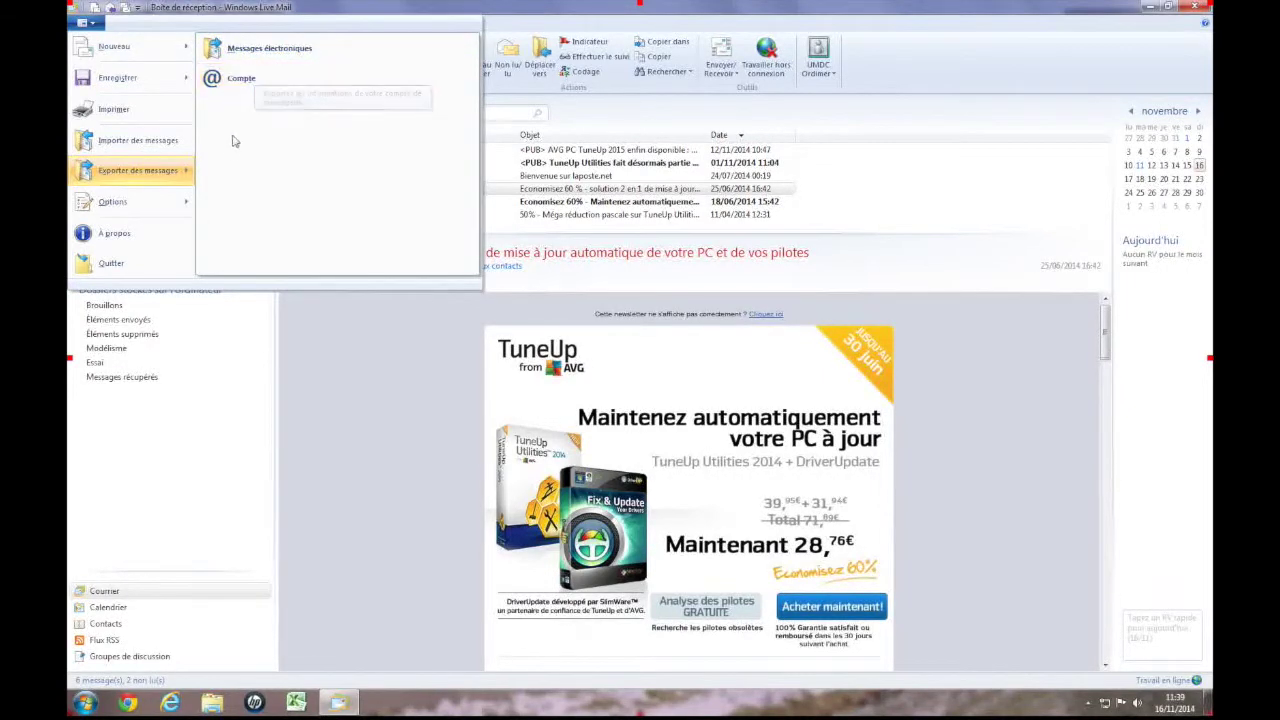
mouse_move(133, 205)
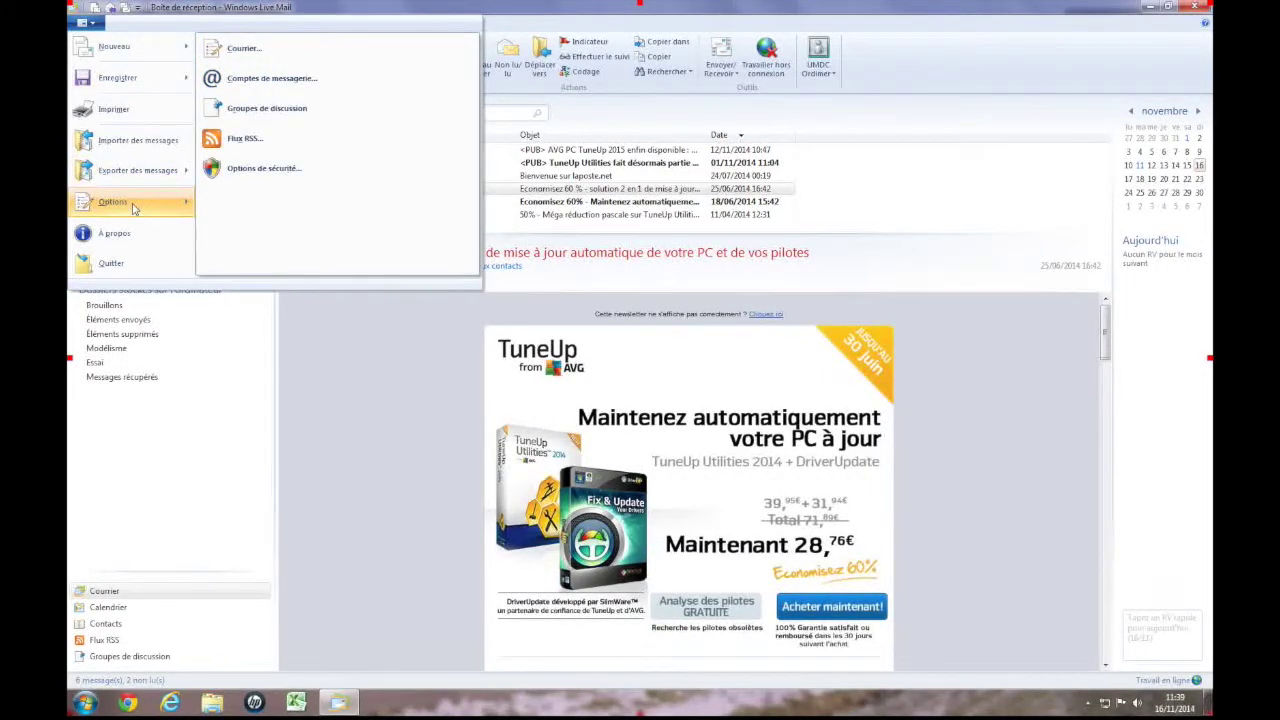
left_click(258, 50)
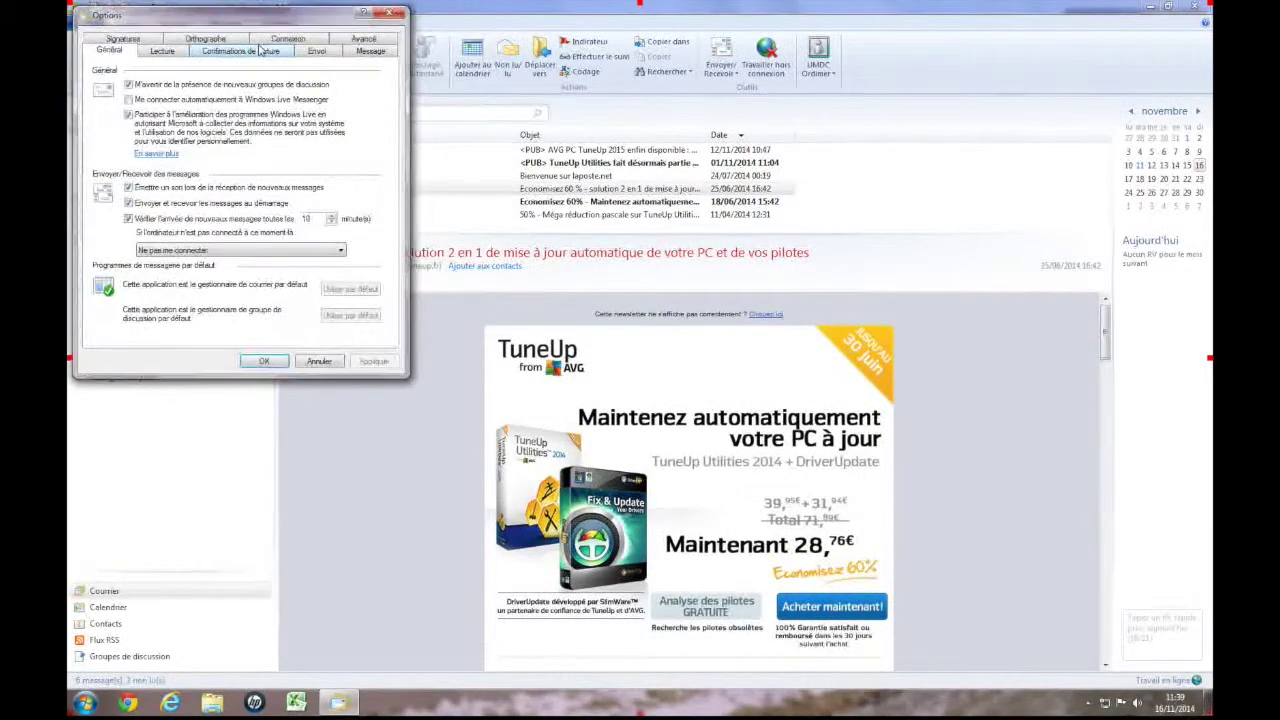
left_click_drag(236, 25, 376, 53)
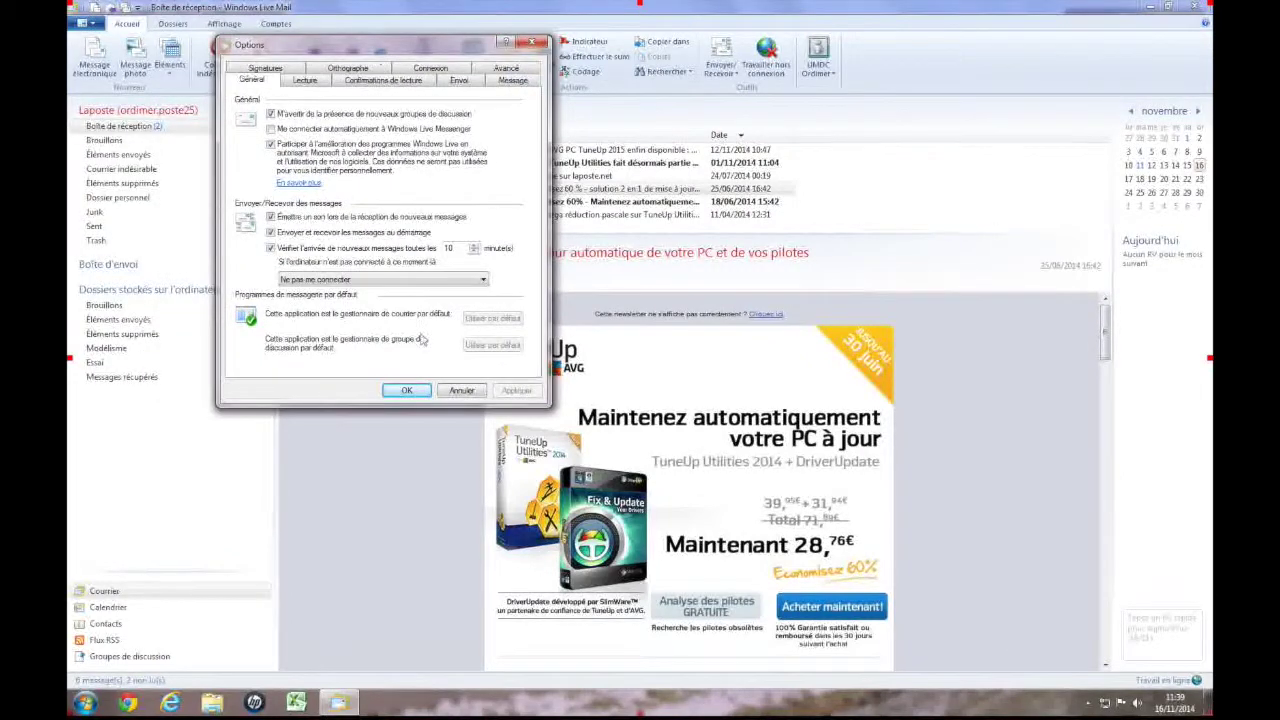
left_click(461, 391)
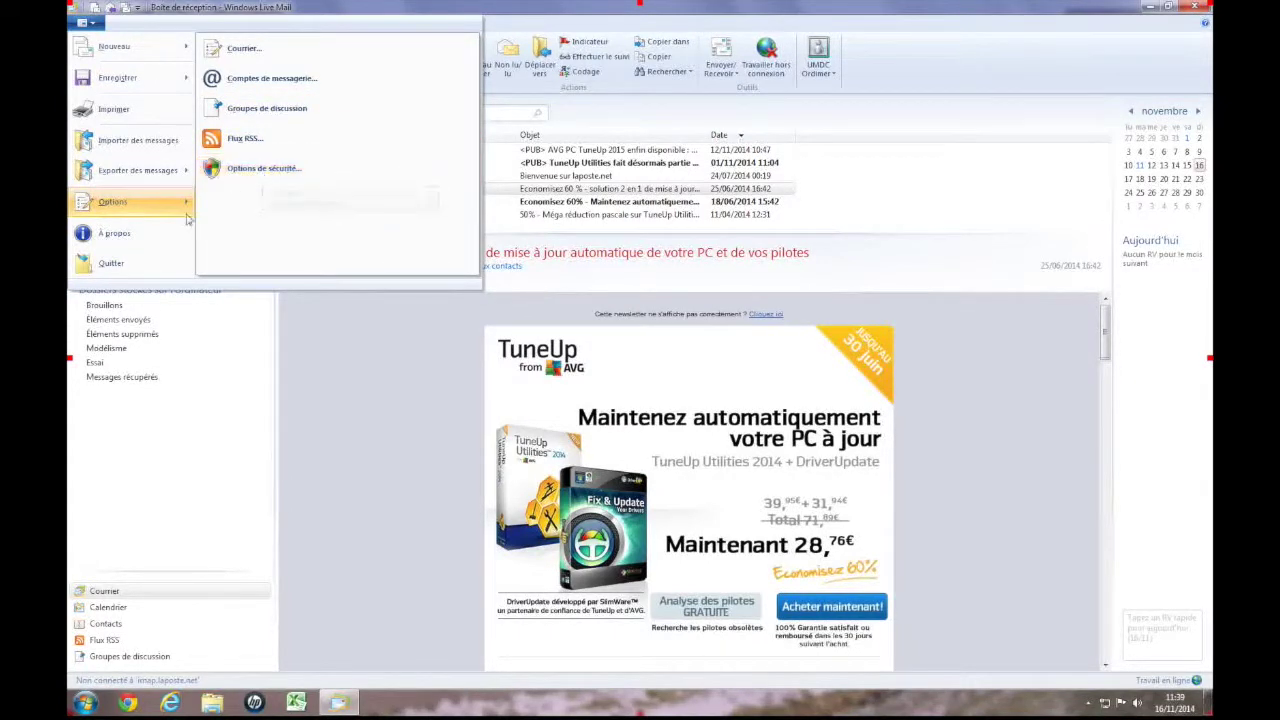
Step: Check the program's version information, close it, and bring up the Quitter command
left_click(112, 233)
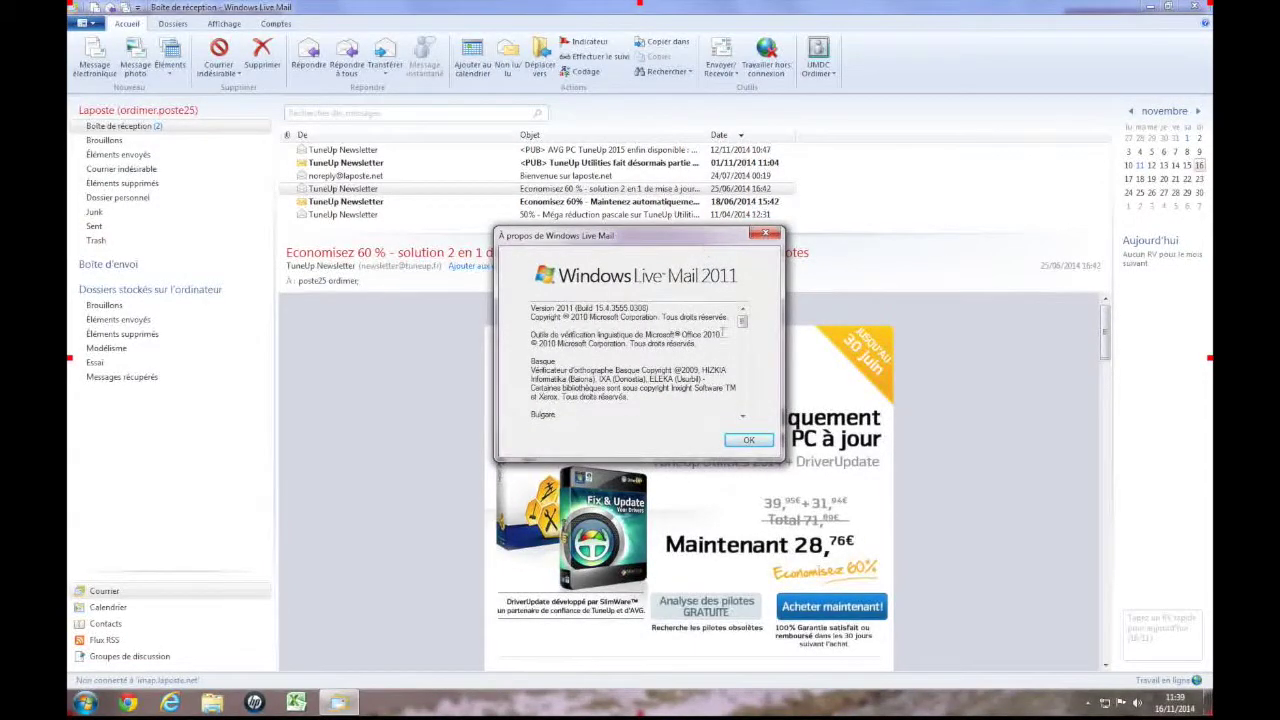
left_click(749, 440)
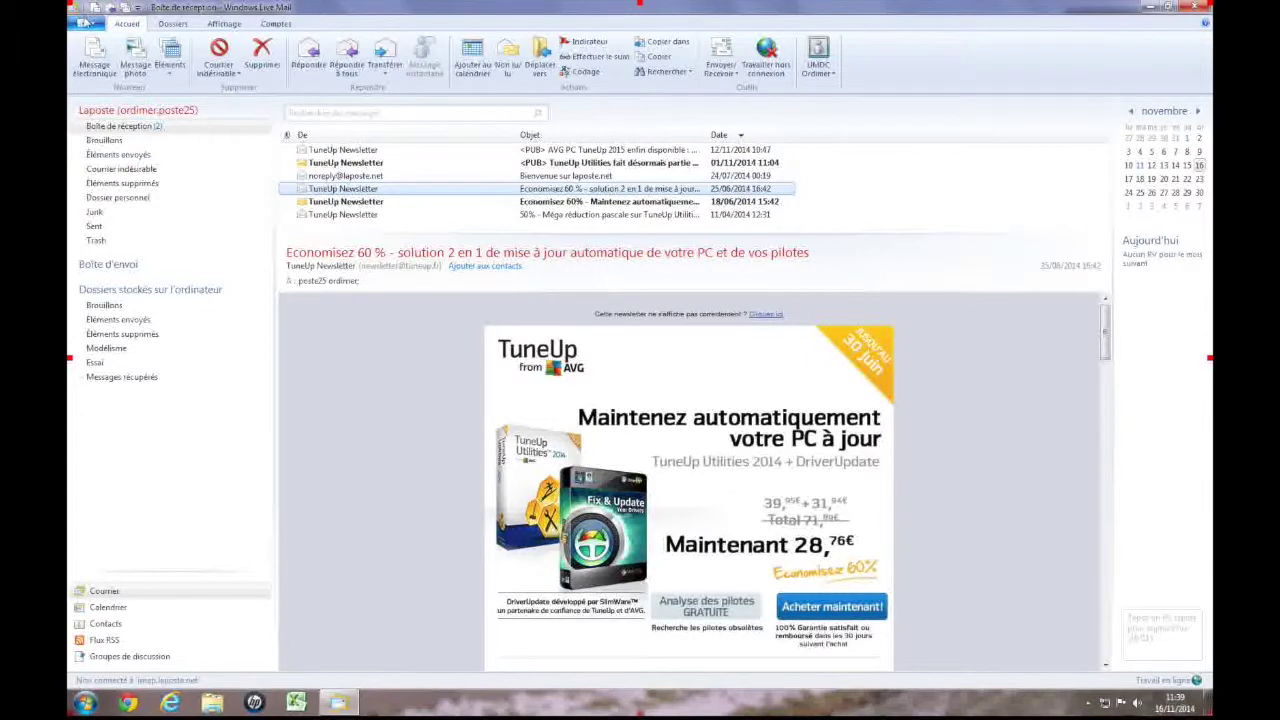
left_click(86, 21)
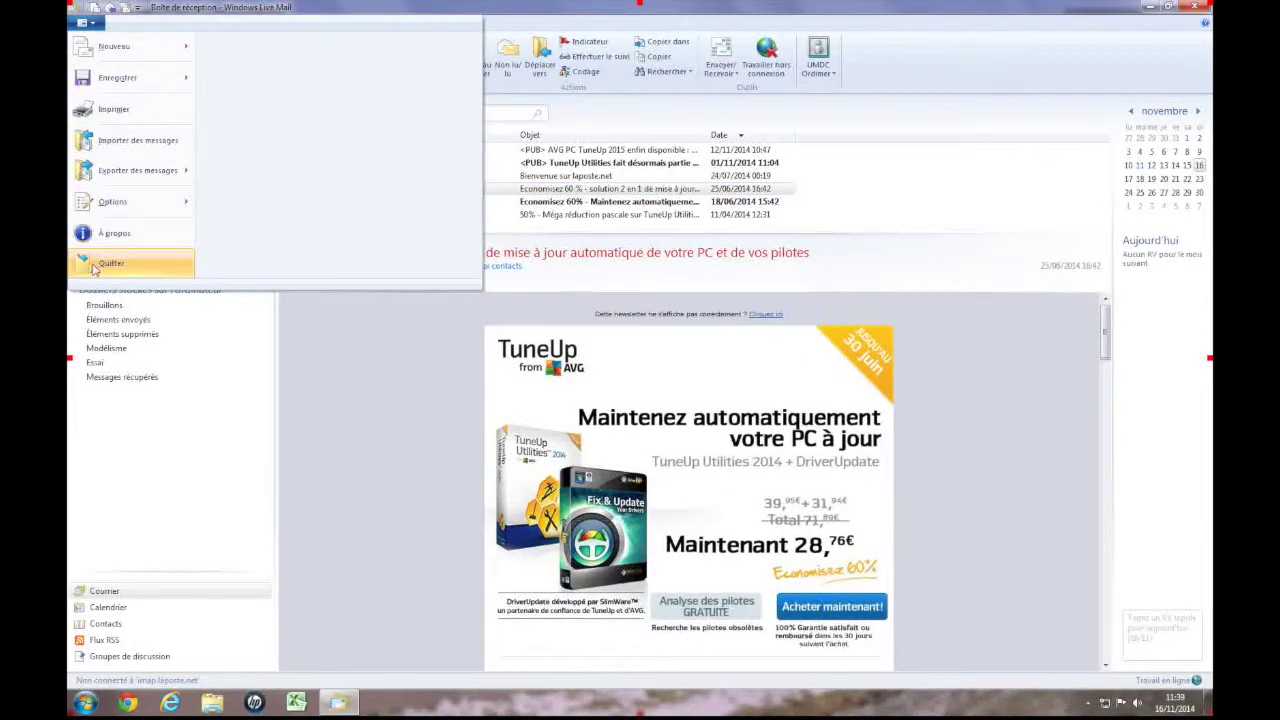